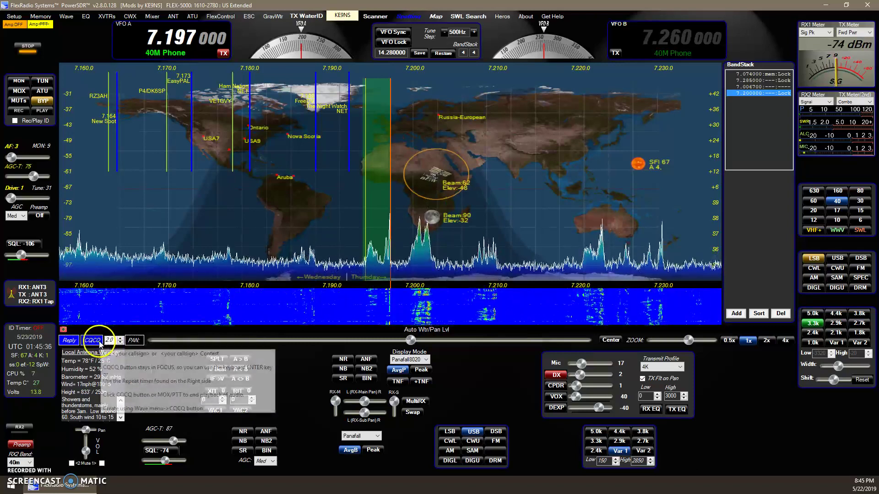
- Set the CQCQ repeat timer to 1.0 seconds, play the CQ message, then stop transmitting
left_click(120, 343)
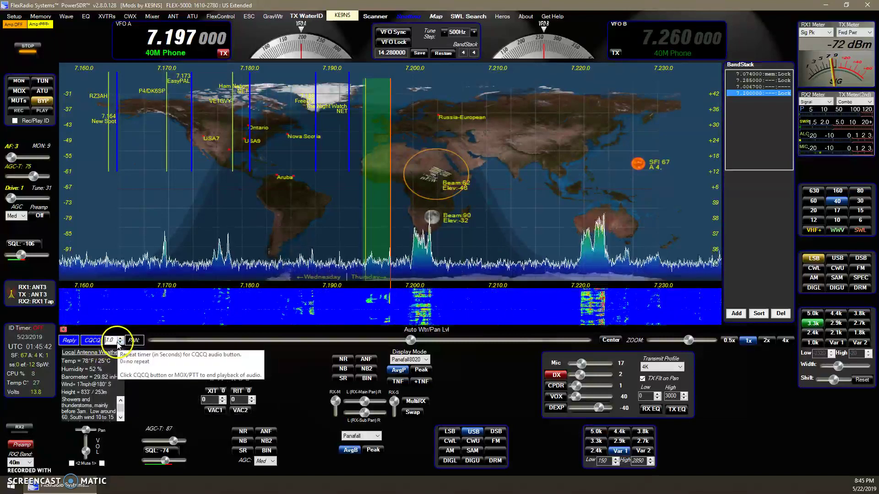
left_click(92, 342)
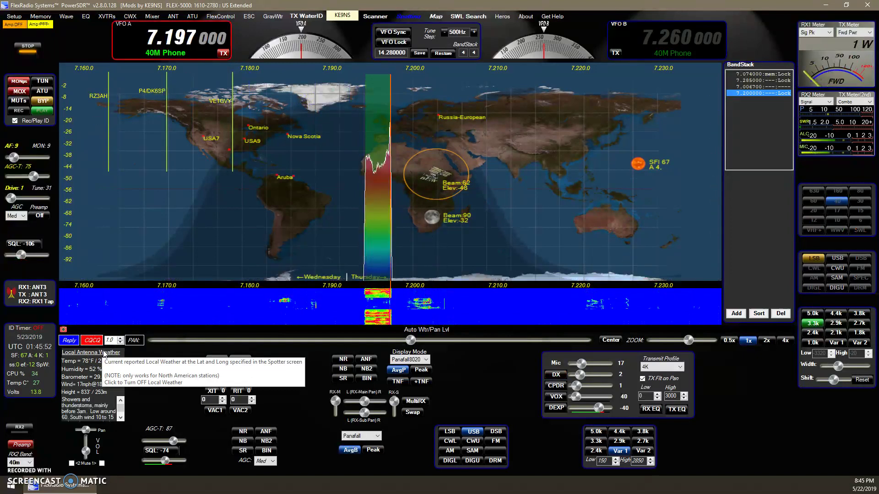
left_click(92, 341)
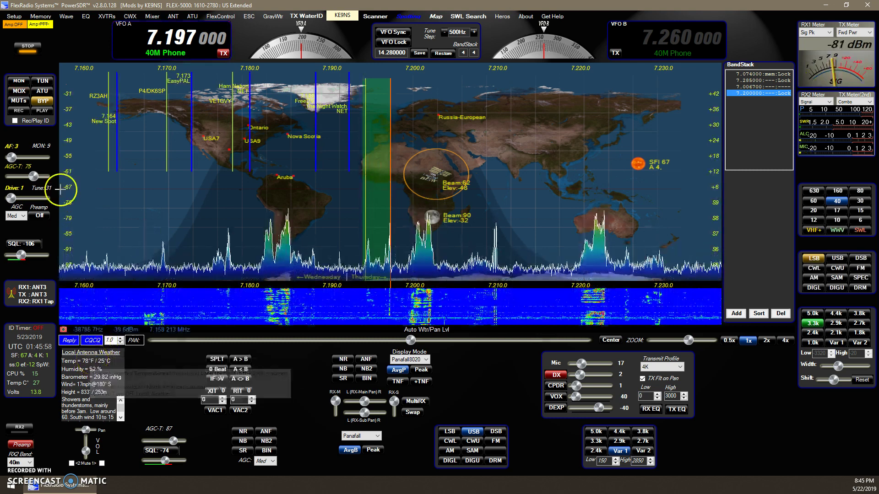
left_click(70, 16)
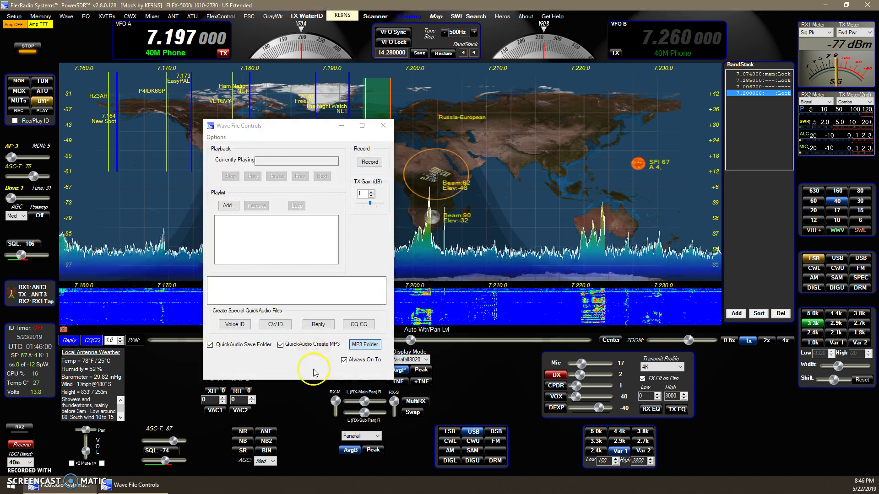
left_click(315, 324)
left_click(358, 324)
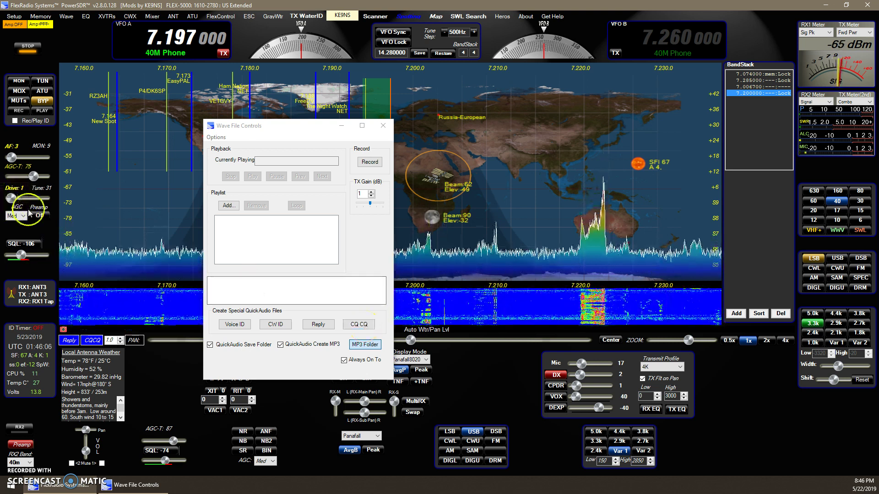
left_click(355, 327)
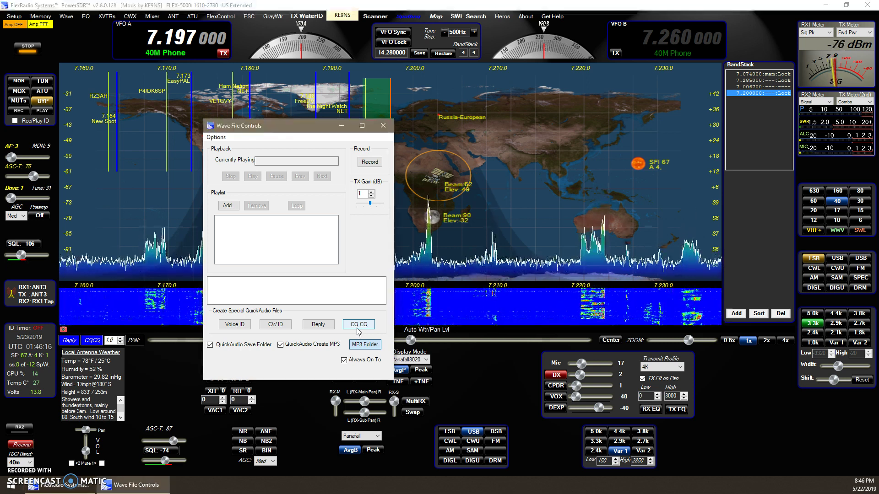
left_click(267, 384)
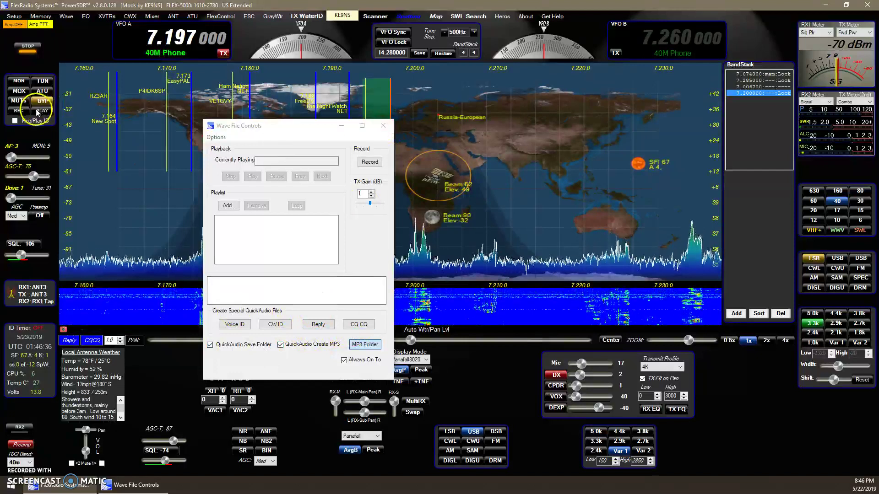
left_click(382, 128)
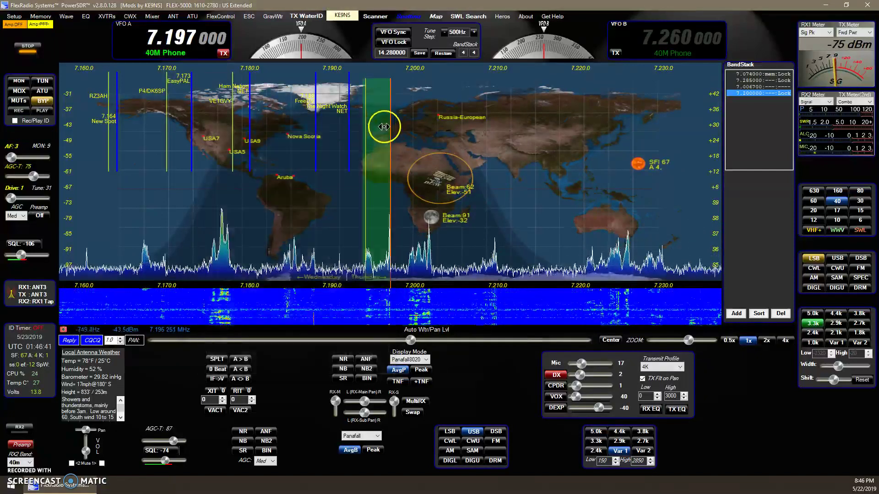
left_click(471, 17)
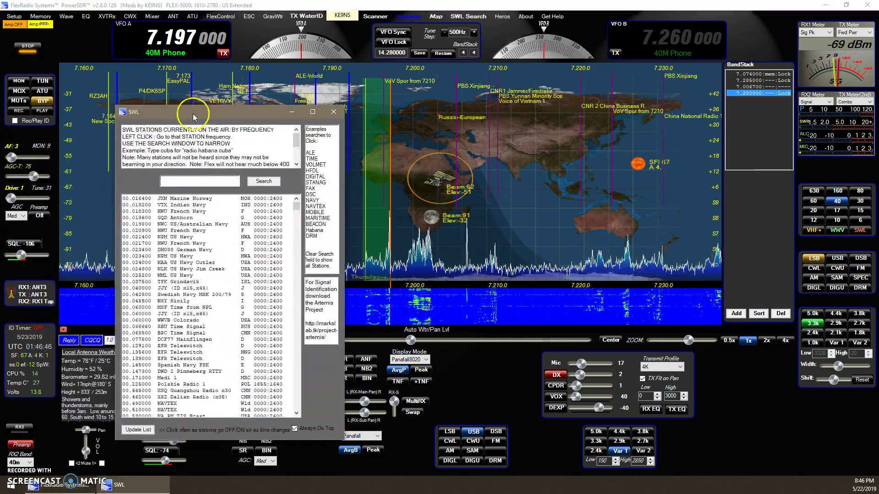
left_click_drag(197, 112, 2, 111)
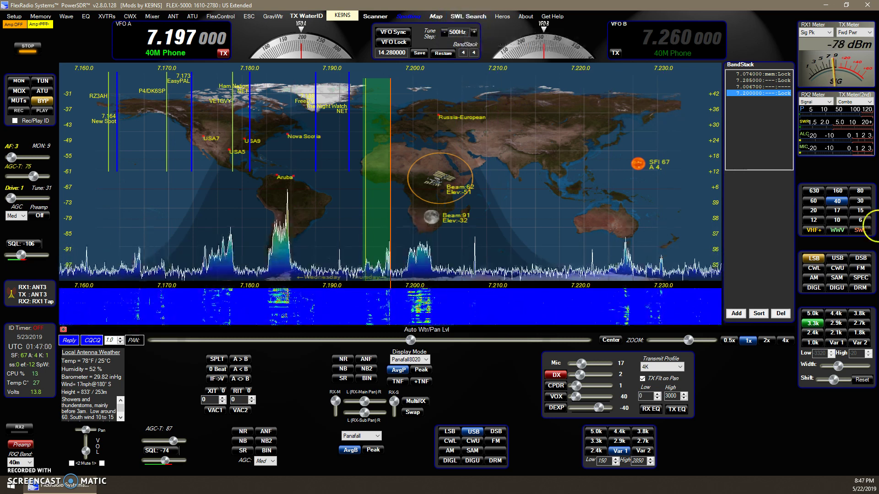
- Switch to the 630M band at 0.472 MHz and open the FLEX-5000 Antenna settings
left_click(812, 192)
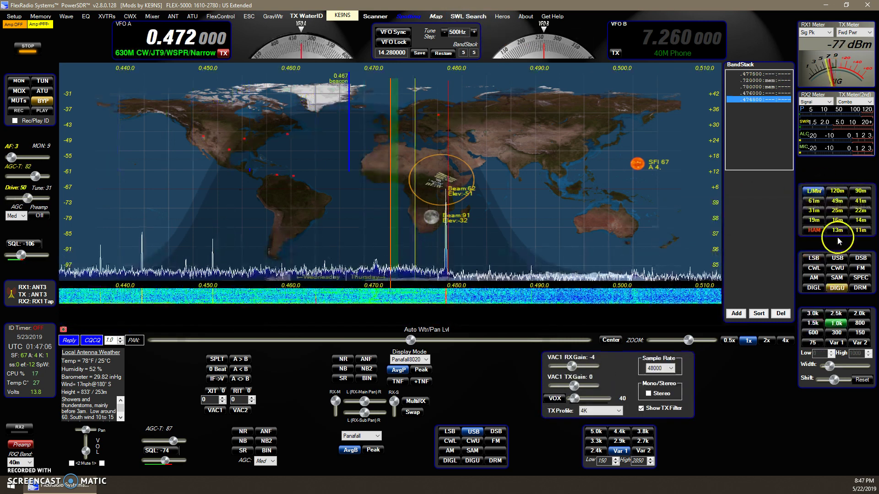
left_click(811, 197)
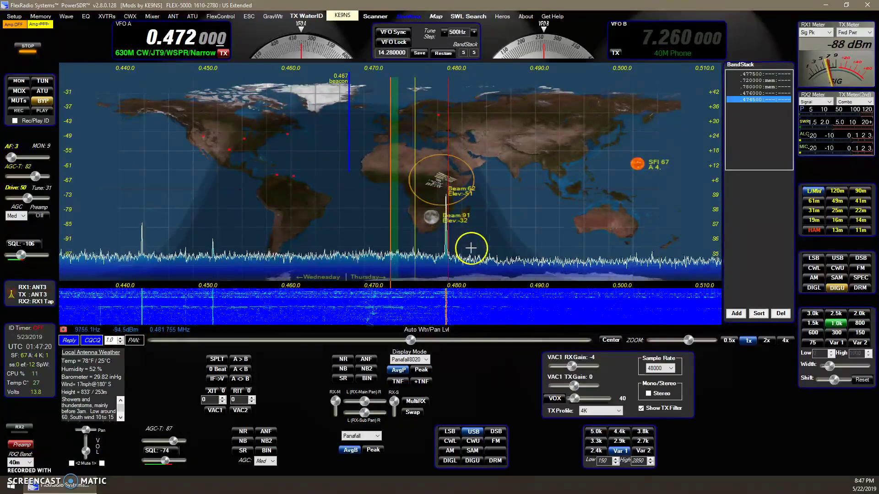
left_click(43, 301)
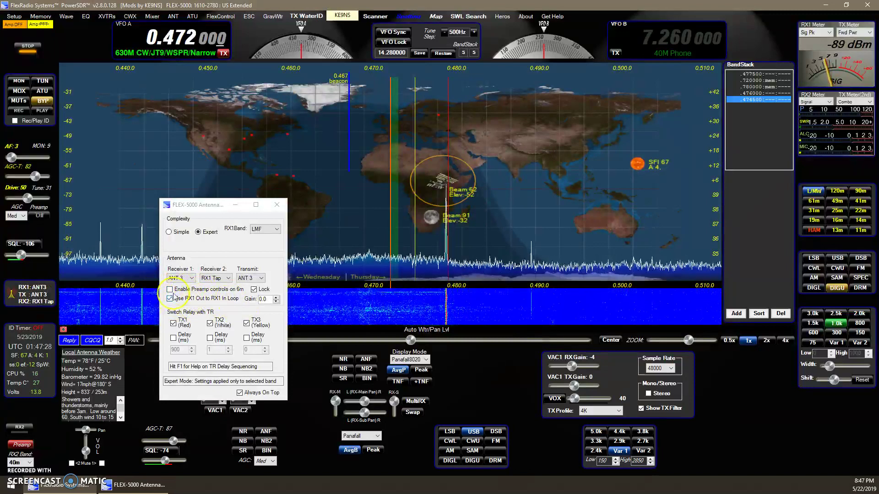
- Toggle 'Use RX1 Out to RX1 In Loop' off and back on, then close the Antenna window
left_click(169, 299)
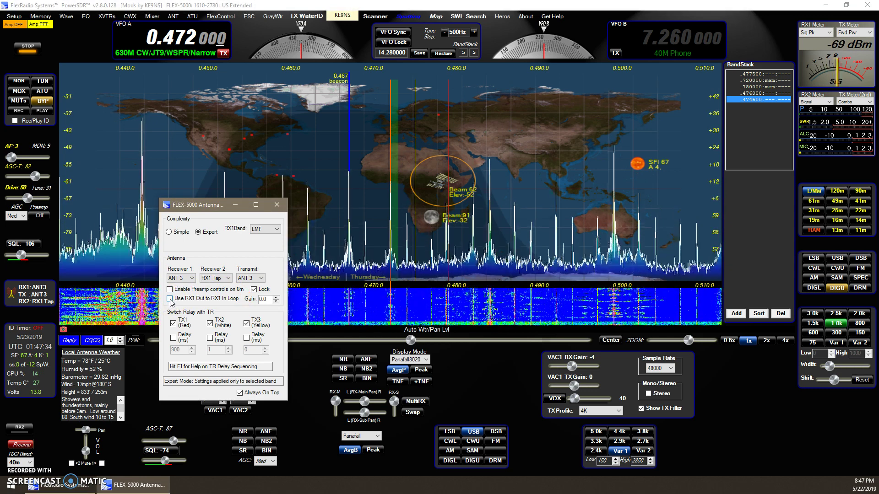
left_click(170, 299)
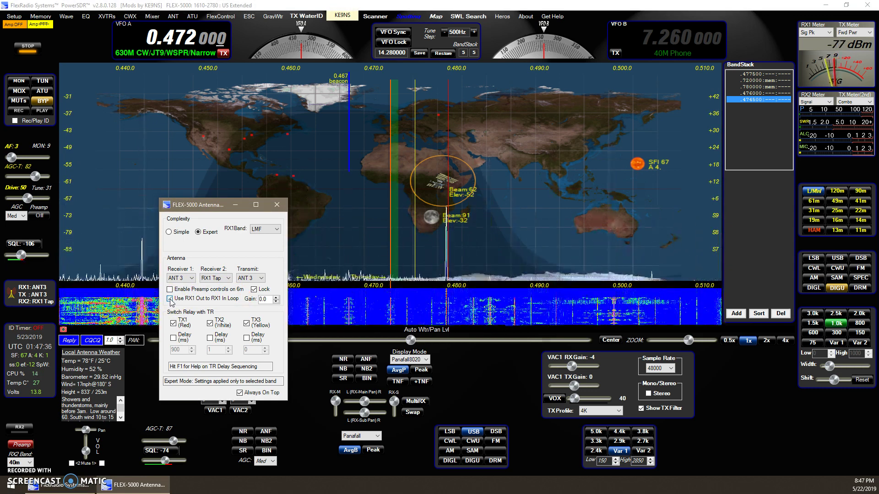
left_click(278, 206)
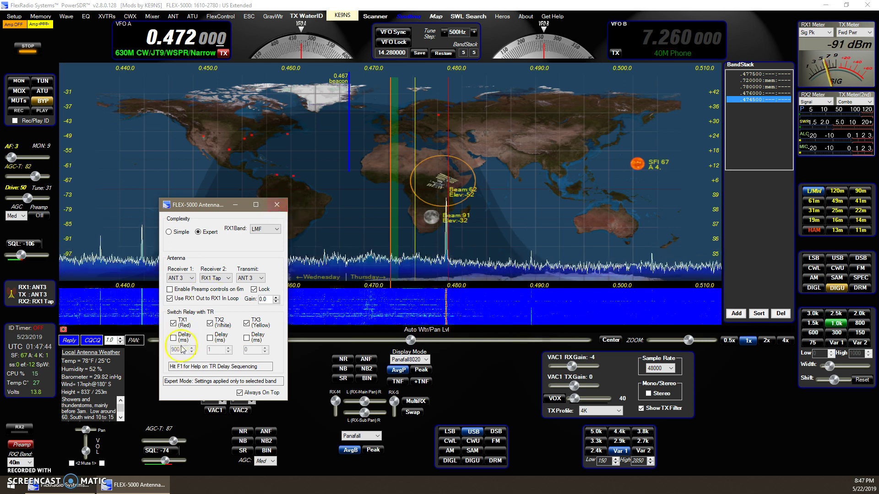
left_click(278, 207)
left_click(278, 206)
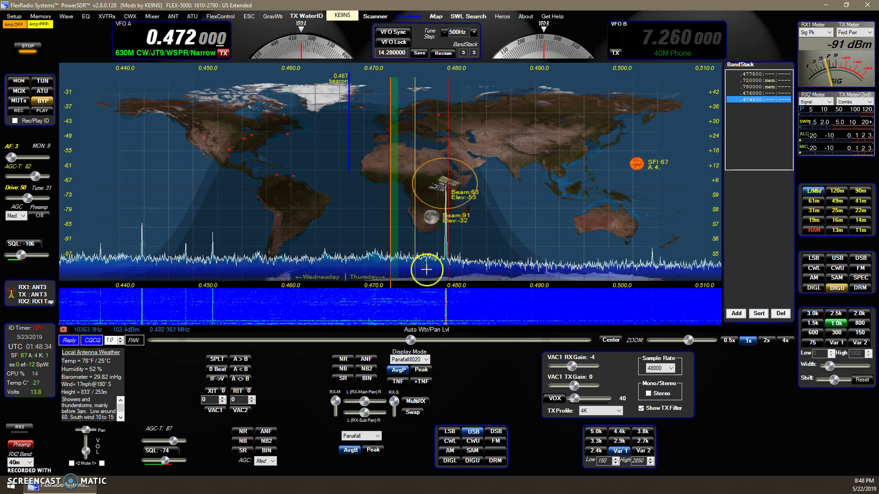
- Return to 40M Phone at 7.200 MHz and open PowerSDR Setup on the Display tab
left_click(813, 230)
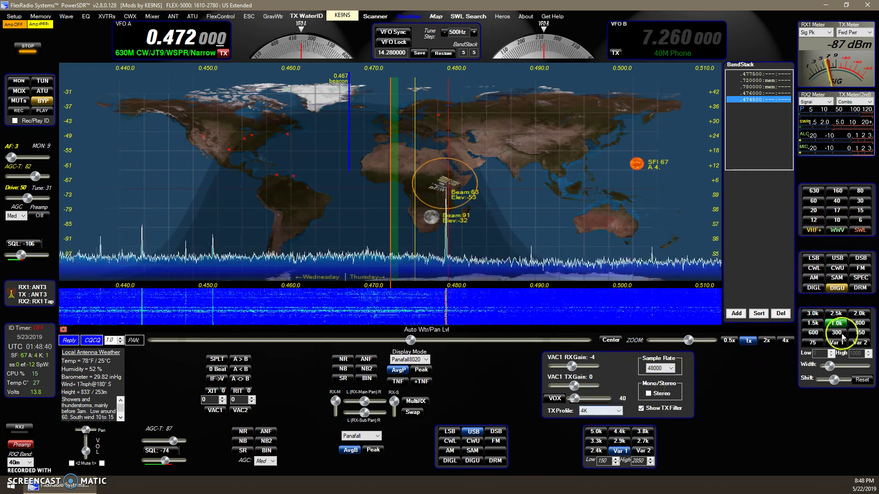
left_click(813, 257)
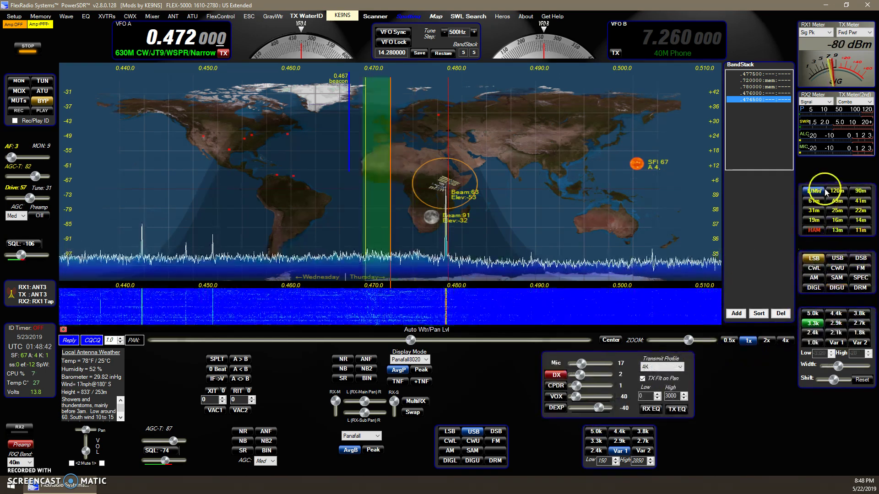
left_click(813, 231)
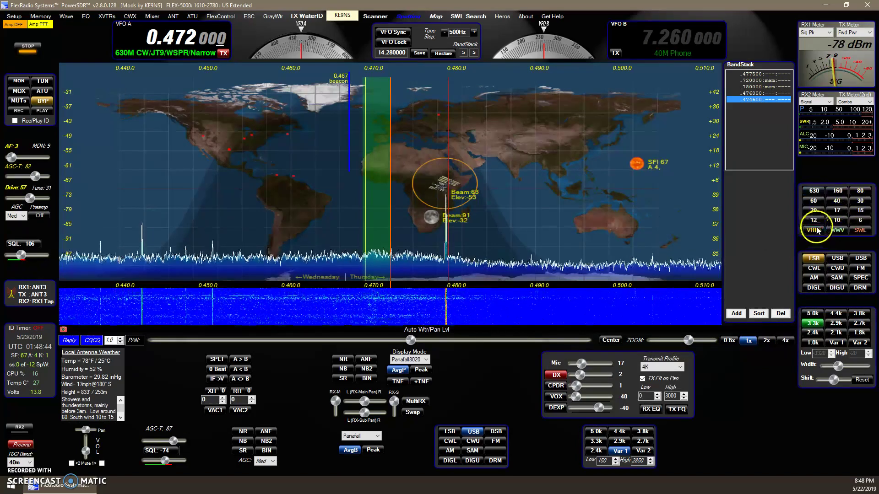
left_click(836, 200)
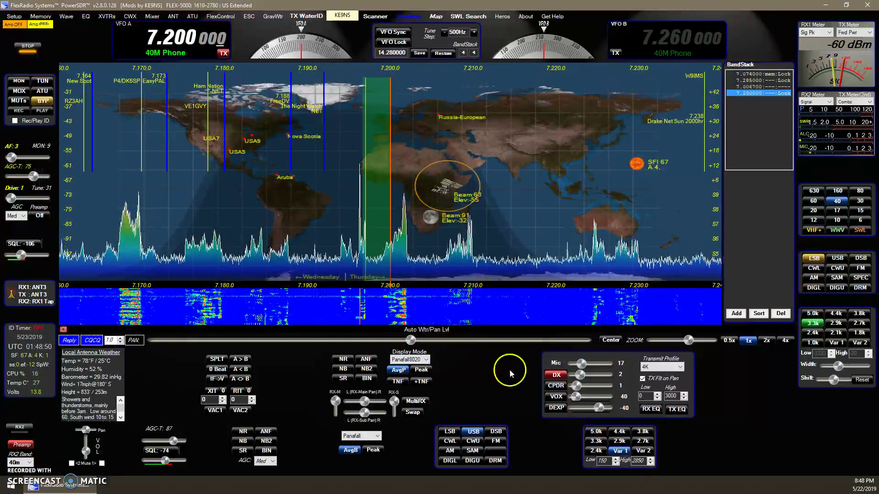
mouse_move(552, 412)
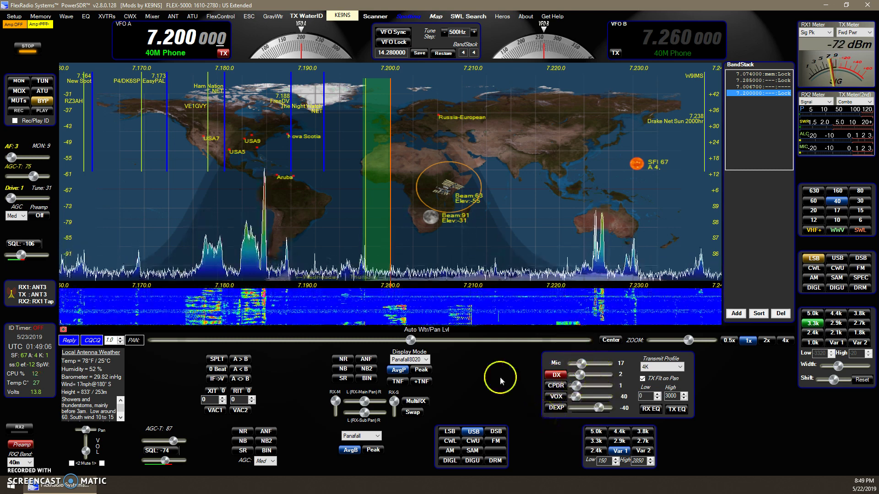
left_click(16, 17)
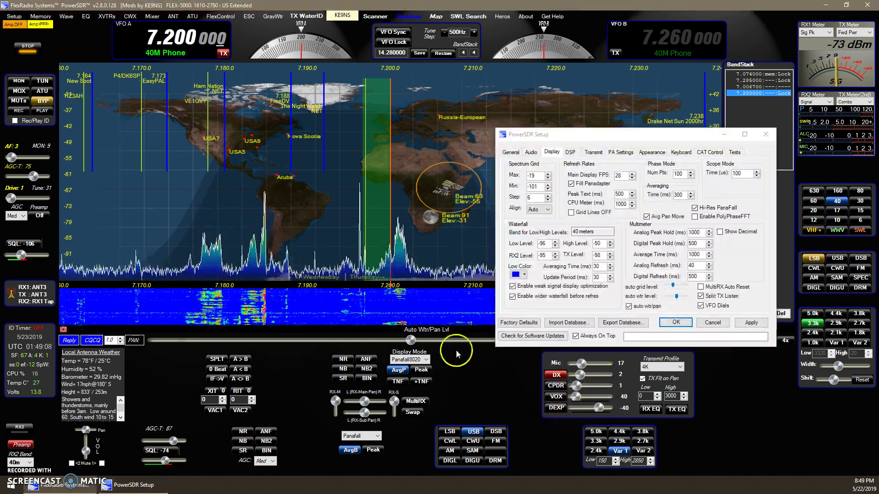
left_click(510, 152)
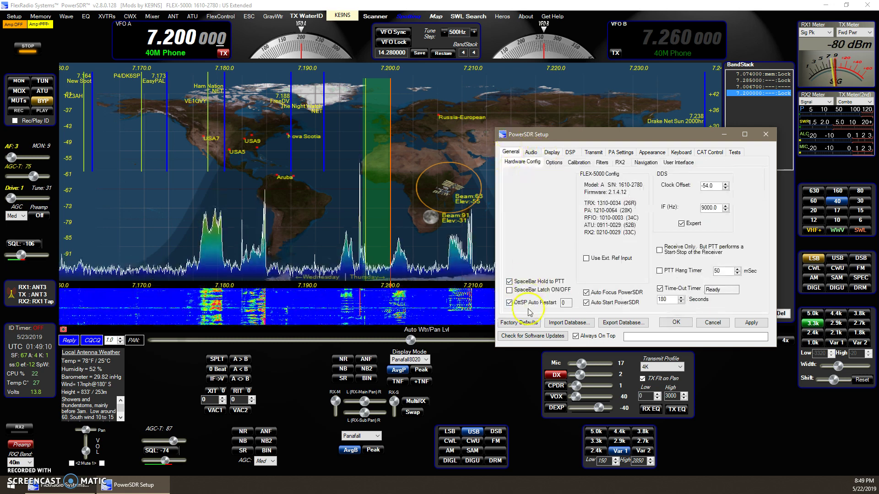
left_click(677, 323)
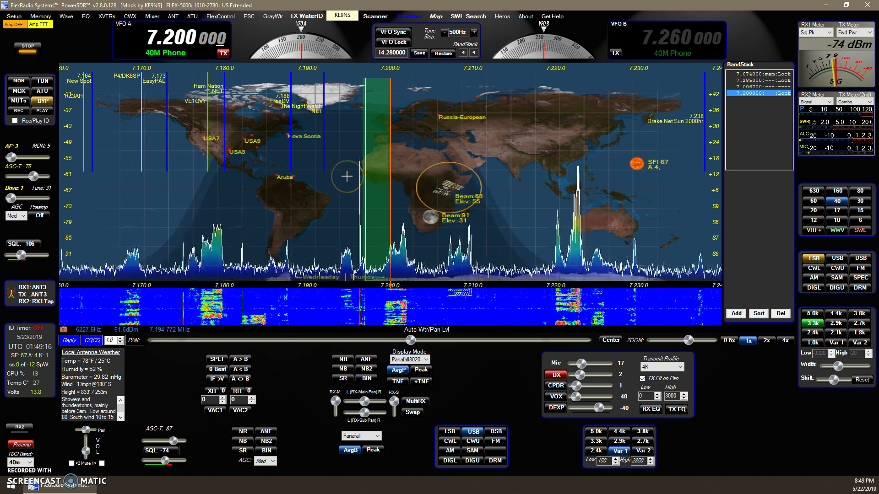
left_click(320, 171)
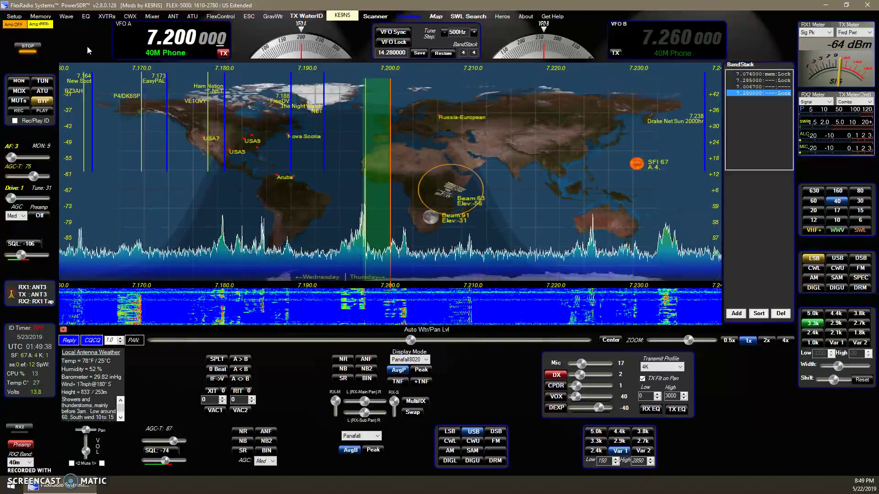
- Enable SpaceBar Hold to PTT in Setup and test transmitting with the spacebar
left_click(14, 16)
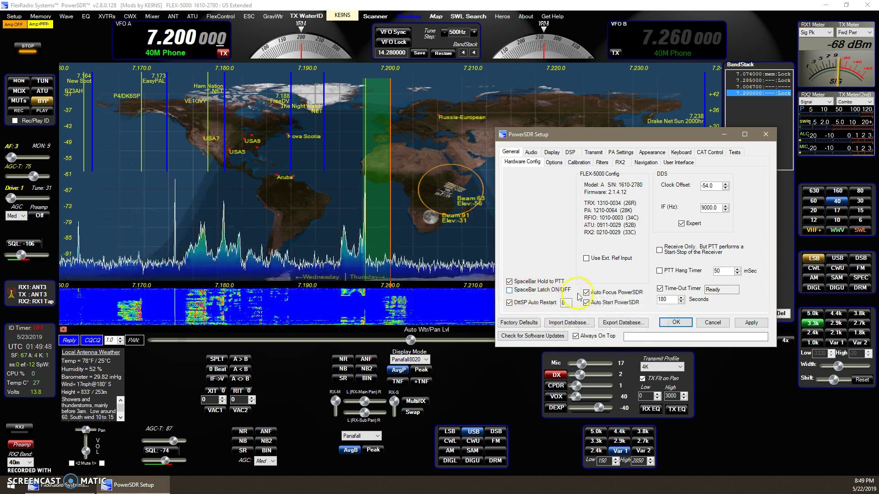
left_click(675, 321)
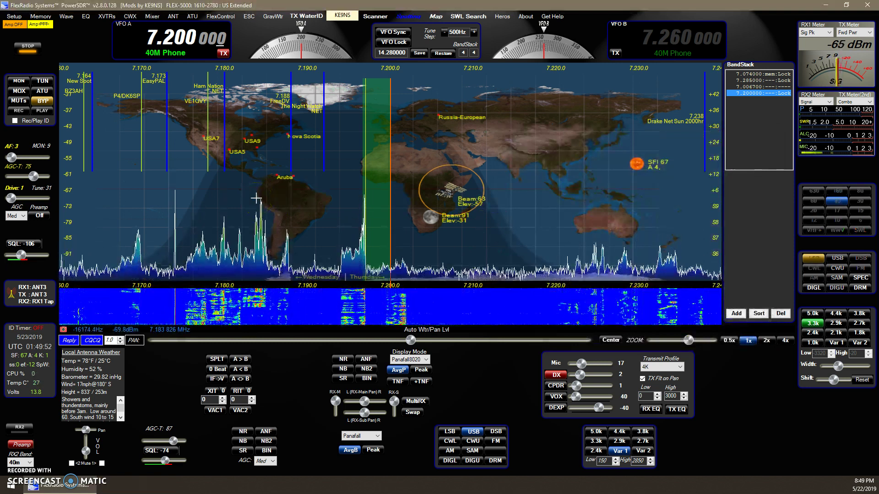
key("space")
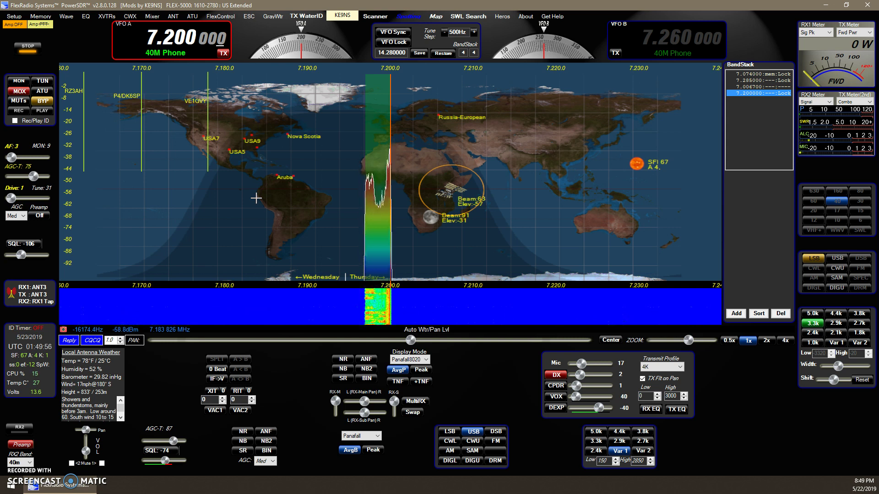
key("space")
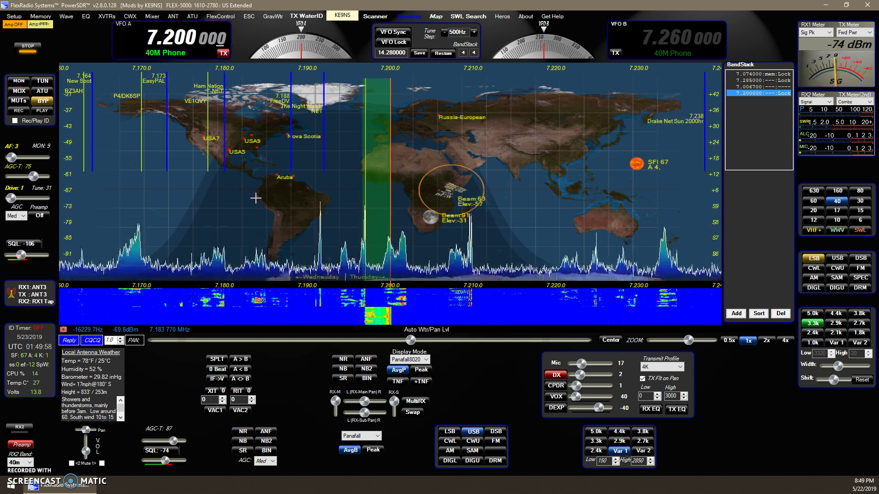
- Test SpaceBar Latch ON/OFF transmitting, then switch back to SpaceBar Hold to PTT
left_click(14, 16)
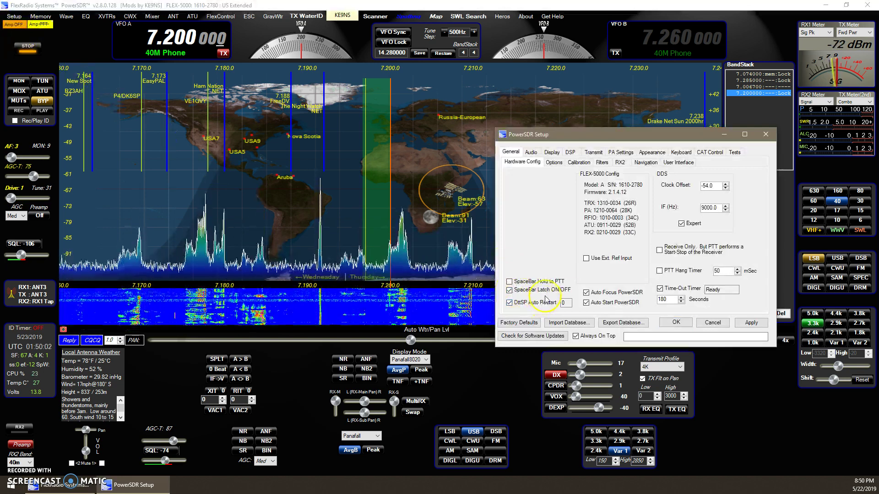
left_click(674, 322)
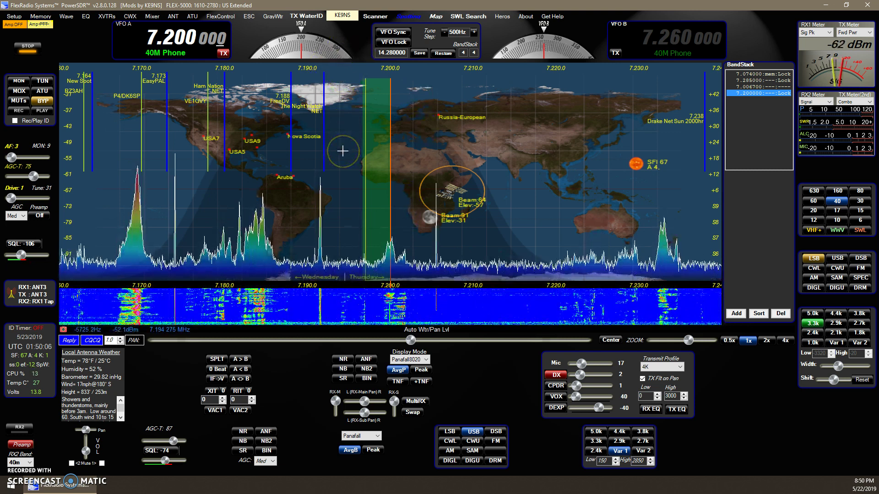
key("space")
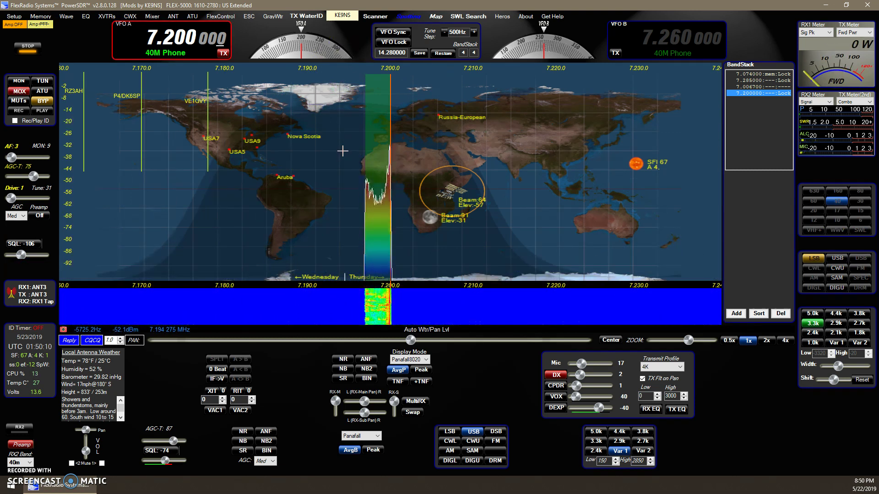
key("space")
left_click(14, 16)
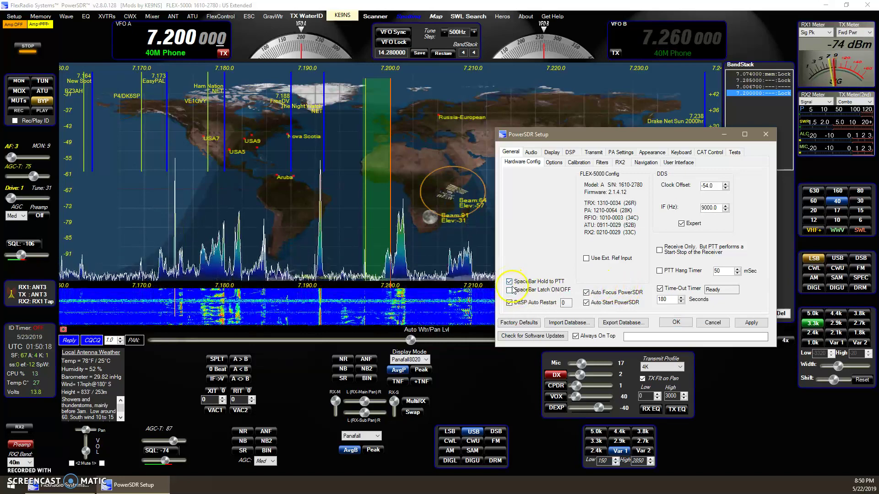
left_click(677, 322)
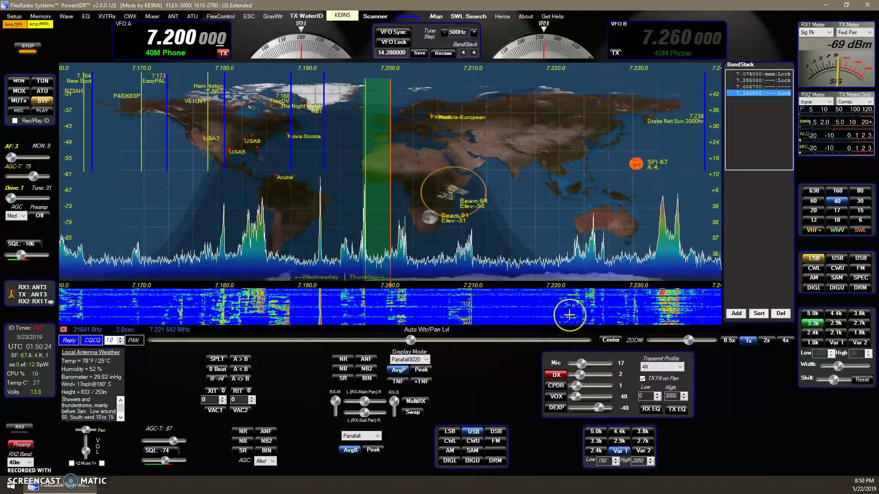
- Open the FLEX-5000 Antenna dialog showing RX1 and TX on ANT 3, RX2 on RX1 Tap
left_click(40, 298)
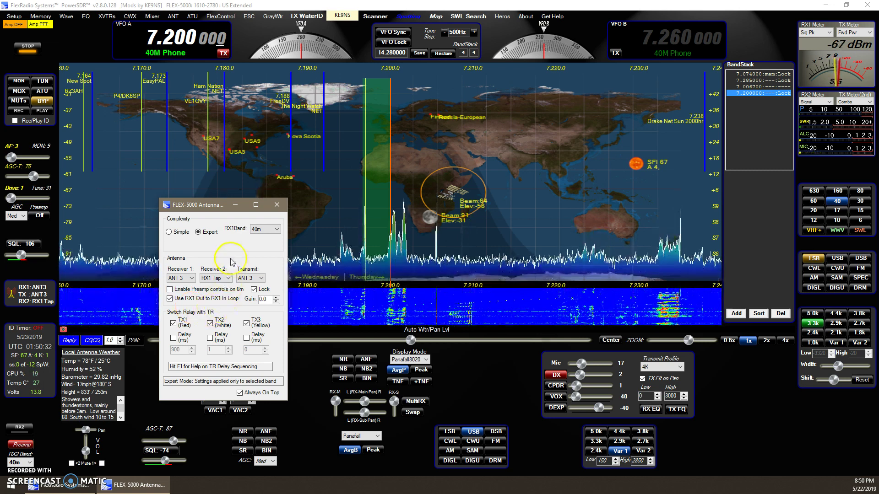
left_click(42, 293)
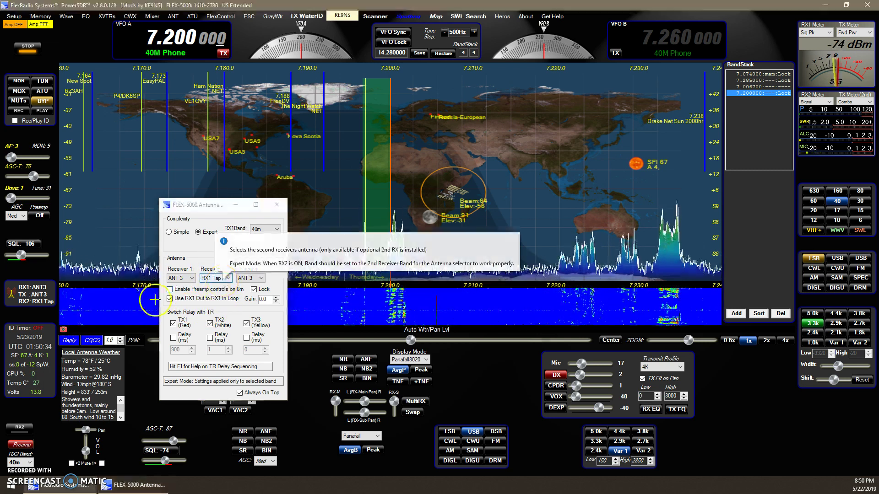
left_click(220, 270)
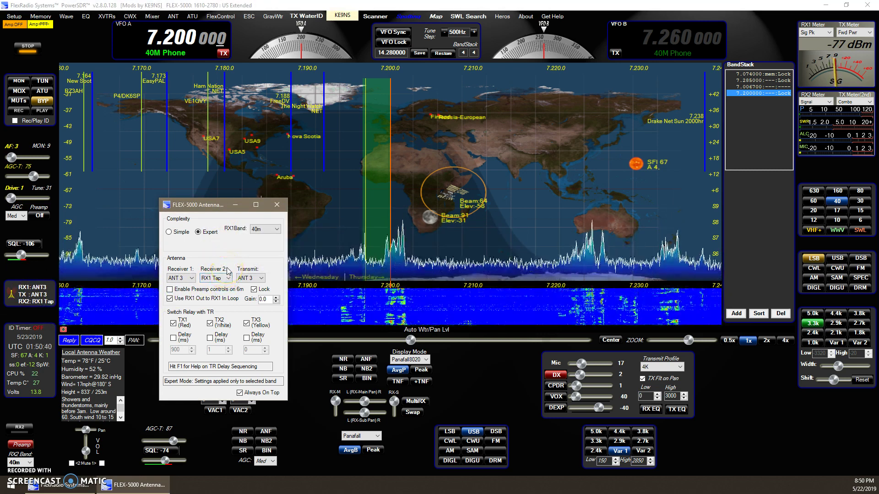
left_click(58, 427)
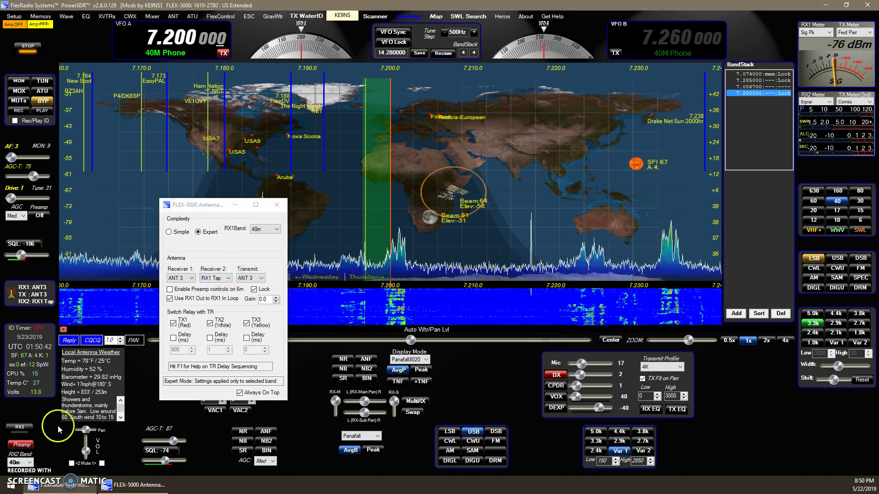
- Turn RX2 on, set antenna Complexity to Simple for all bands, then turn RX2 off
left_click(22, 430)
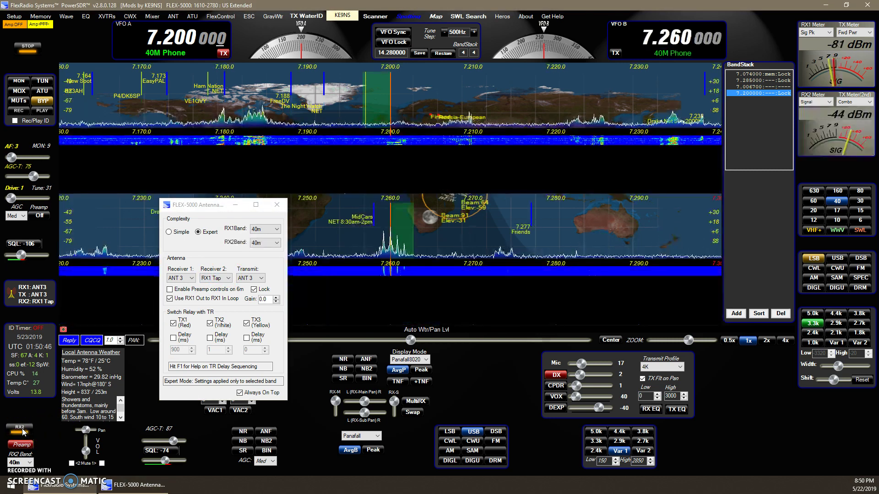
left_click(238, 245)
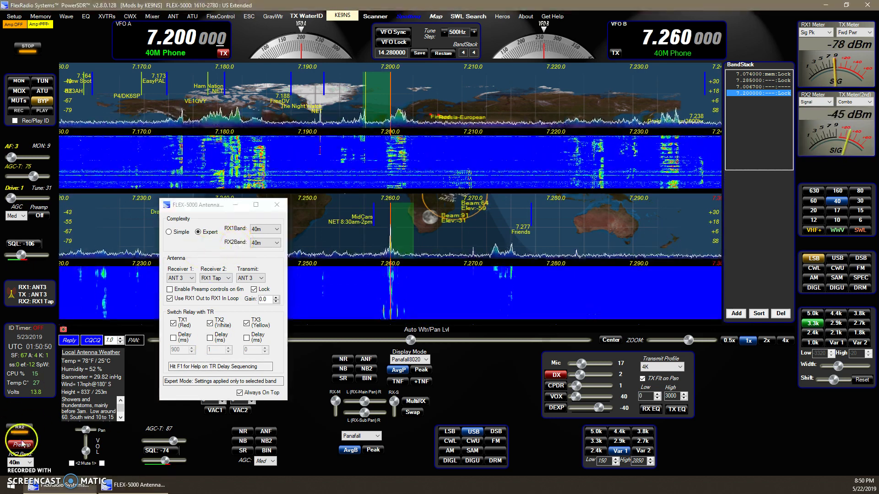
left_click(200, 270)
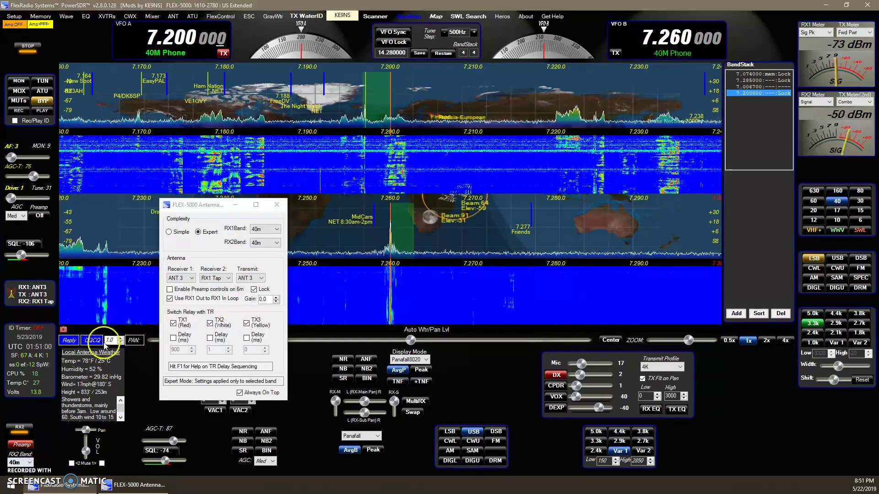
left_click(216, 261)
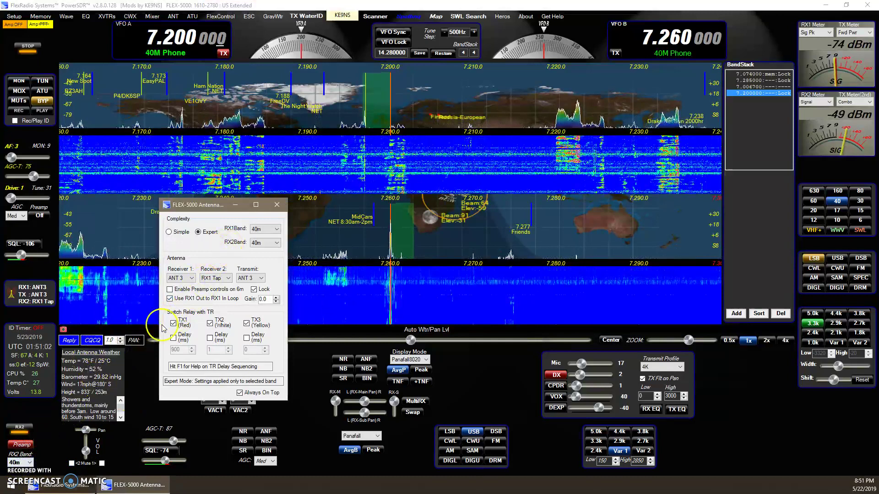
left_click(169, 232)
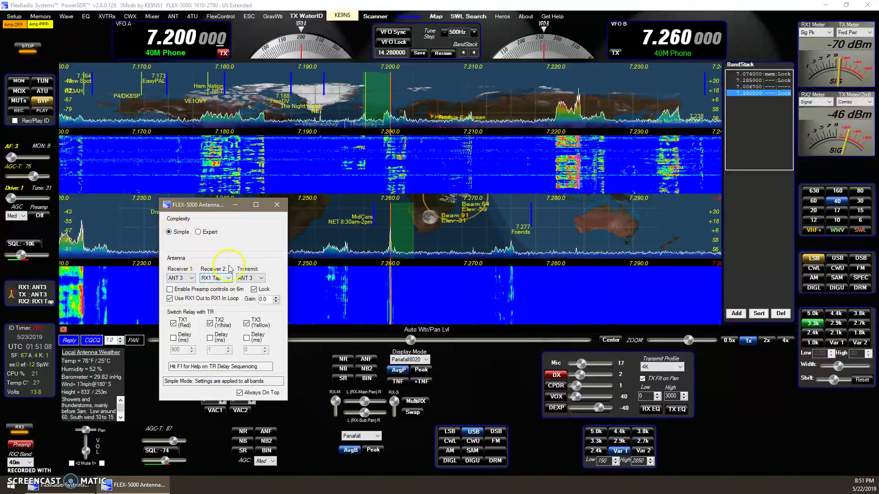
left_click(67, 289)
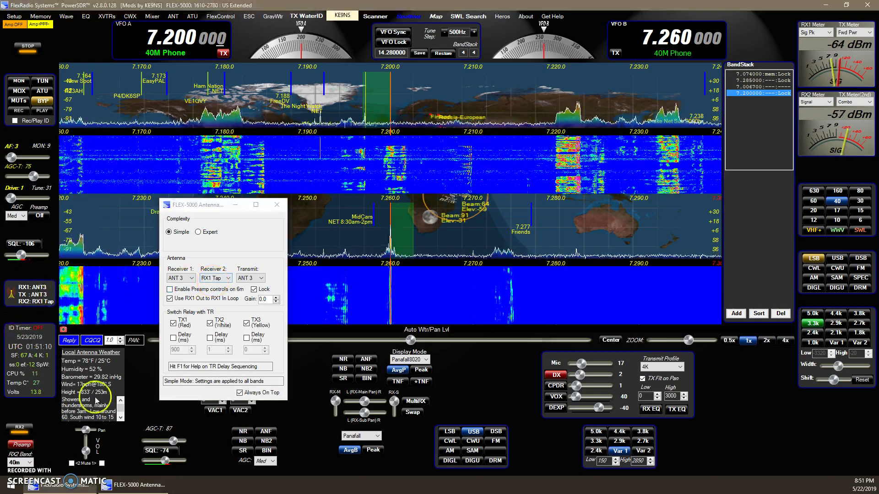
left_click(186, 355)
left_click(125, 324)
left_click(24, 433)
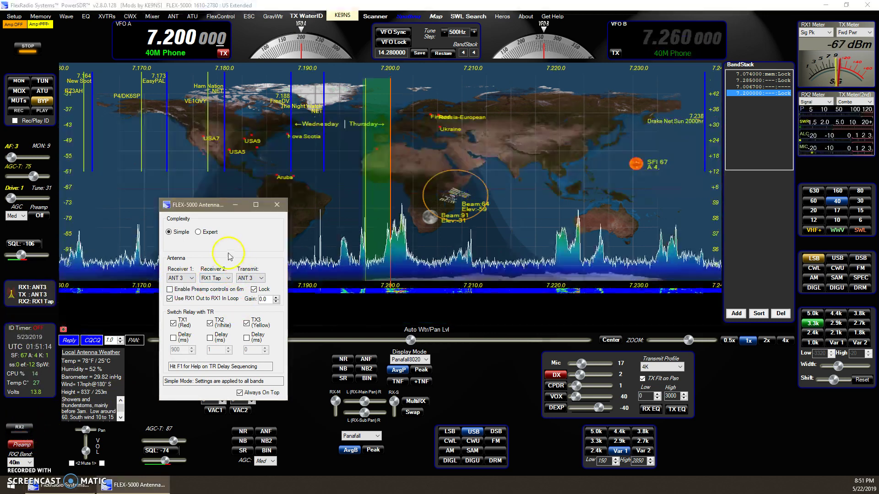
- Close the antenna settings, open CW Memories and Keyboard, and switch to CWU mode
left_click(281, 207)
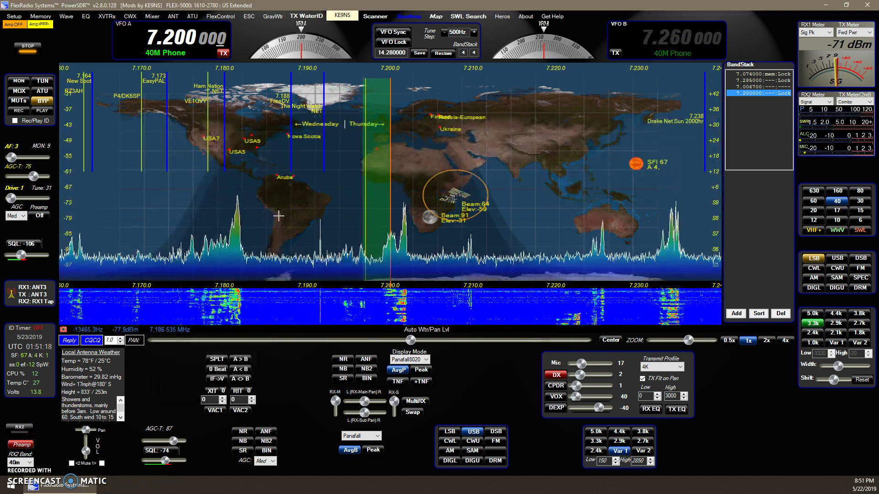
left_click(129, 16)
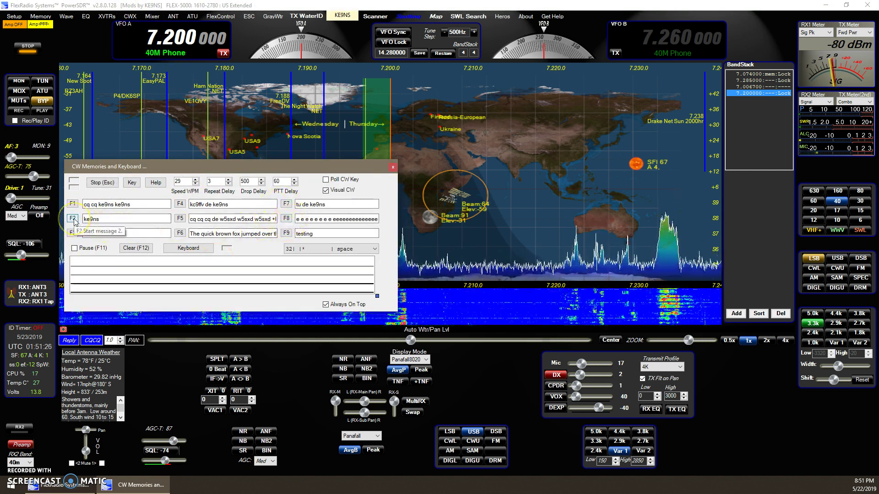
left_click(837, 269)
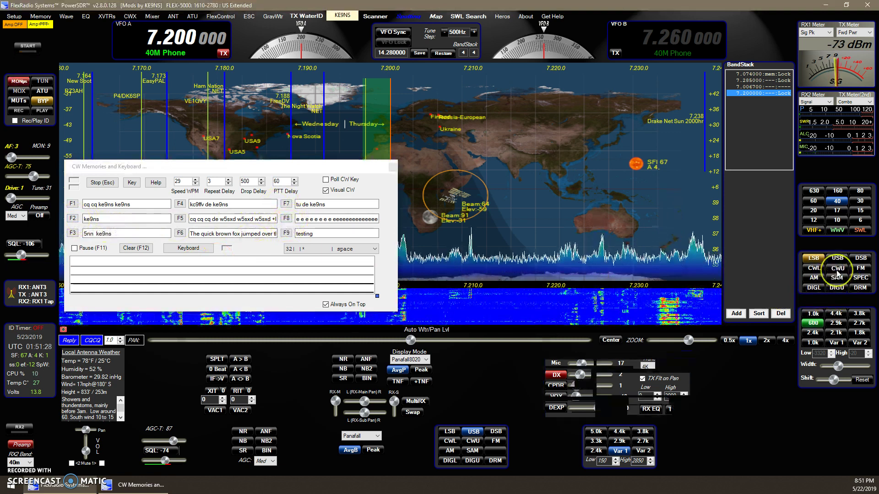
- Set Drive to 0 and send the F2 ke9ns CW memory twice, moving the window aside
left_click_drag(27, 198, 32, 204)
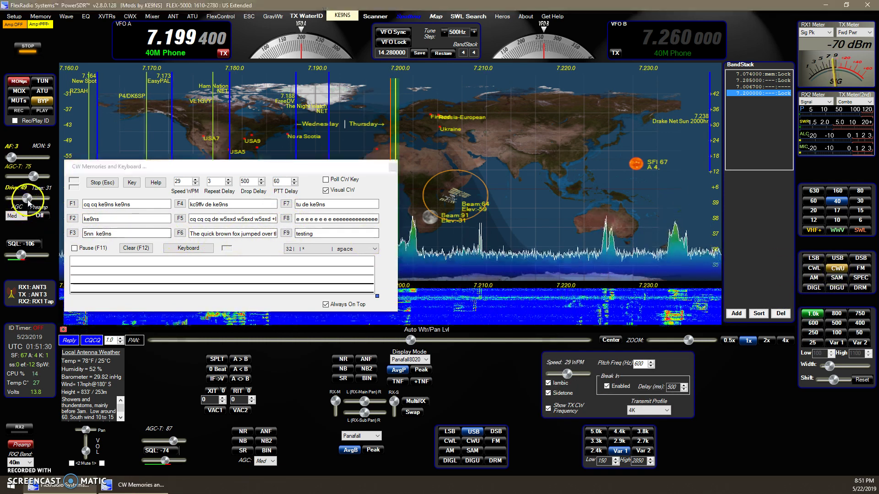
left_click(73, 219)
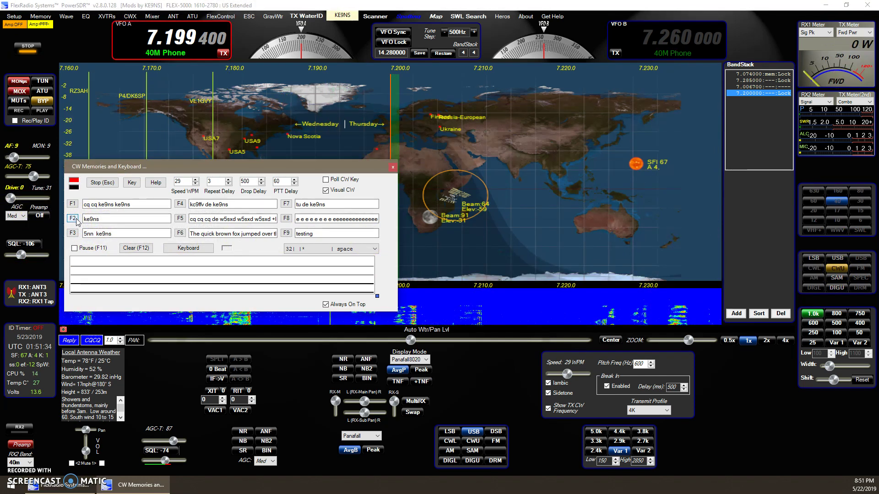
left_click_drag(164, 168, 197, 180)
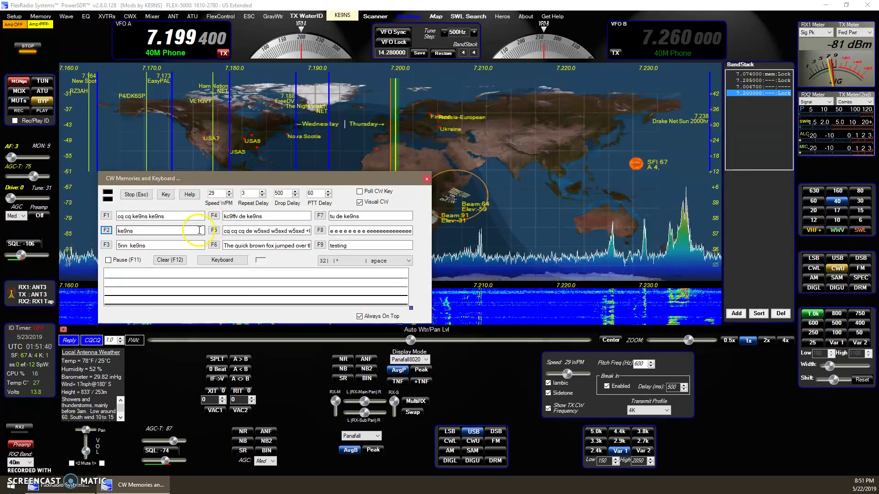
key("F2")
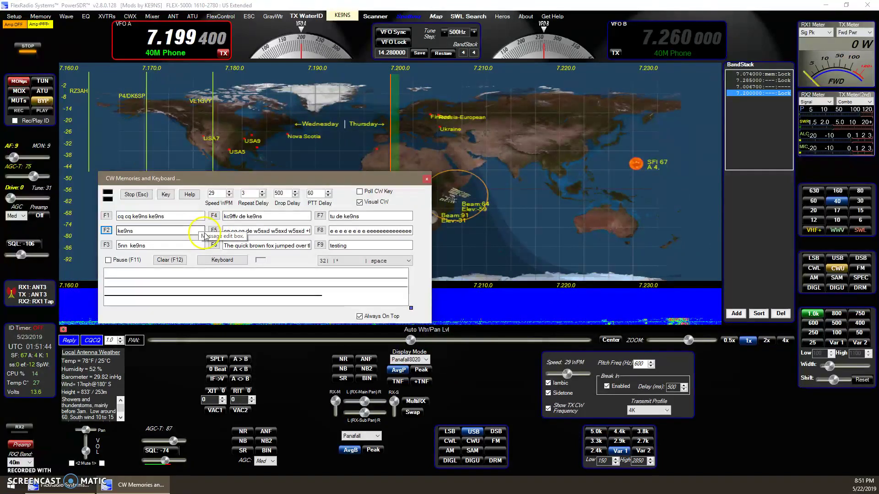
left_click(142, 232)
left_click_drag(335, 178, 331, 186)
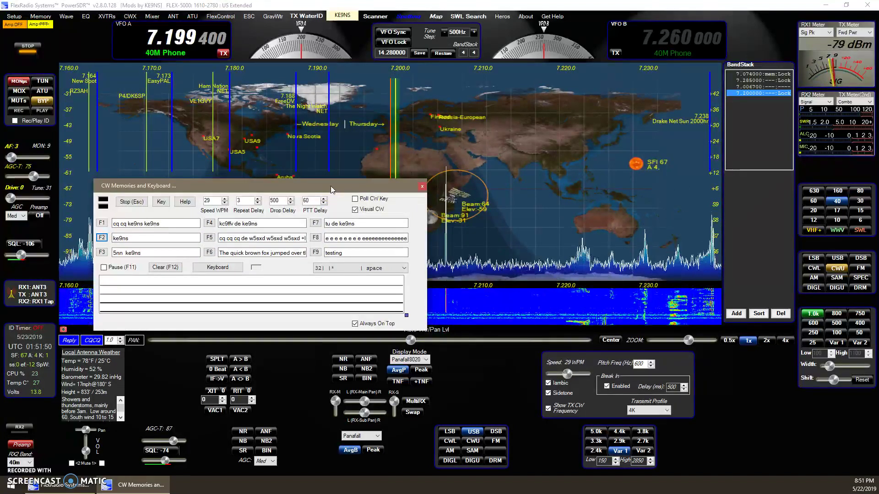
left_click_drag(330, 186, 118, 194)
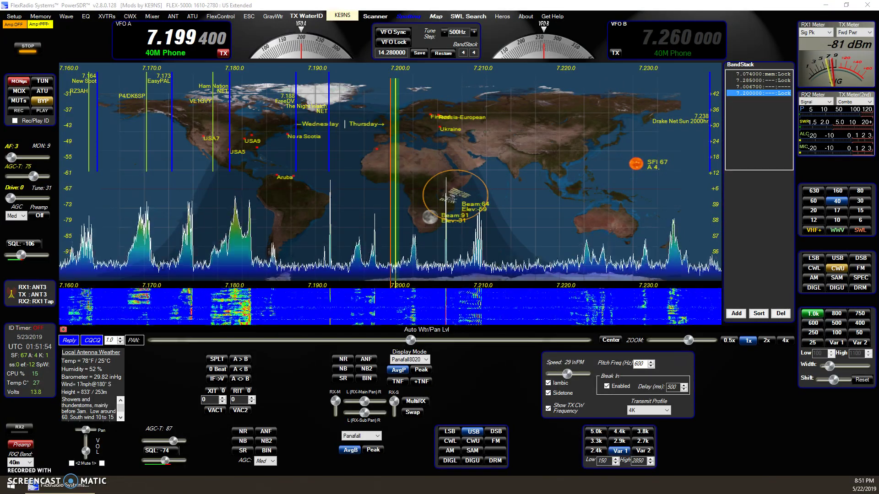
- Recall the 7.074000 band-stack entry for 40M FT8 in DIGU mode
left_click(97, 209)
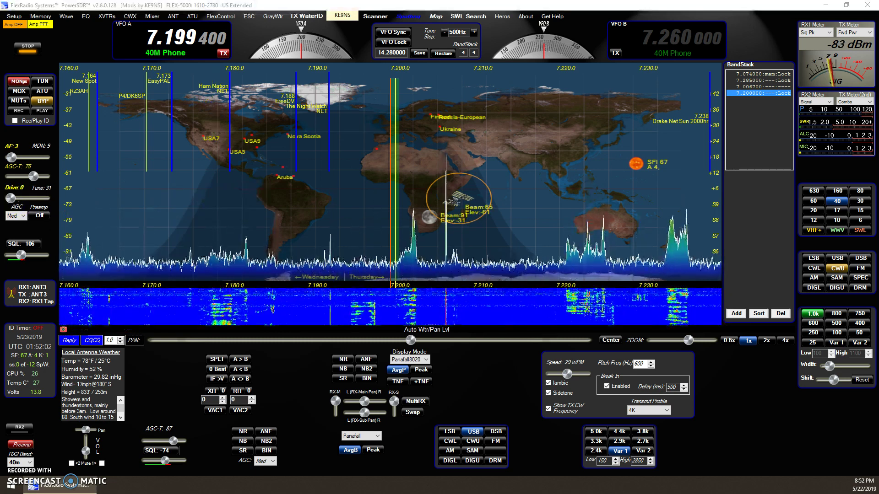
left_click(102, 237)
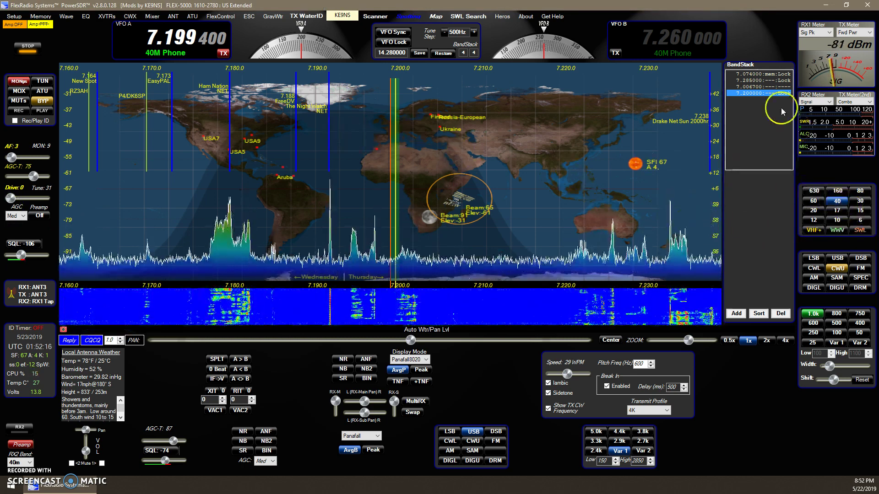
left_click(763, 75)
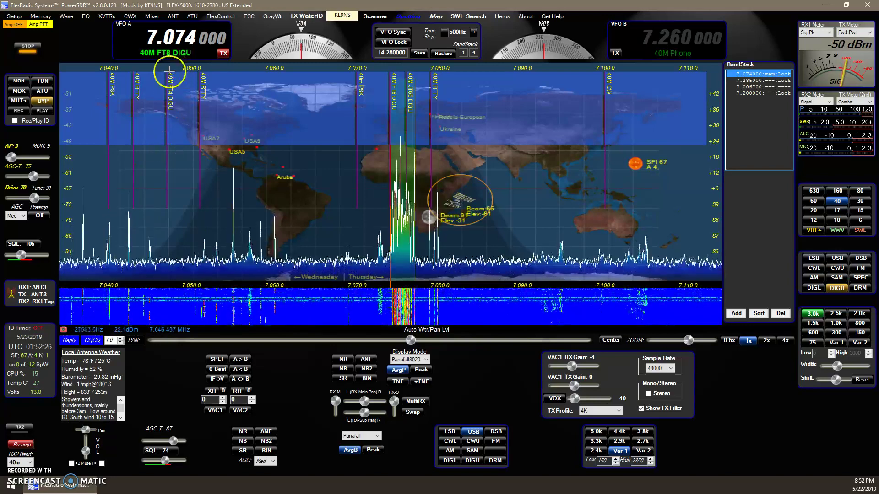
- Tune to 7.047000 using the 40M FT4 DIGU marker on the panadapter
left_click(167, 120)
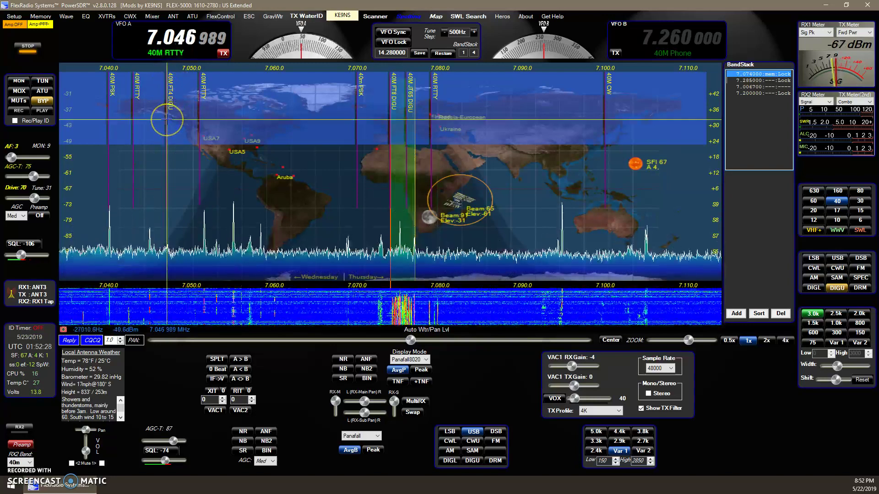
scroll(285, 92, "up", 1)
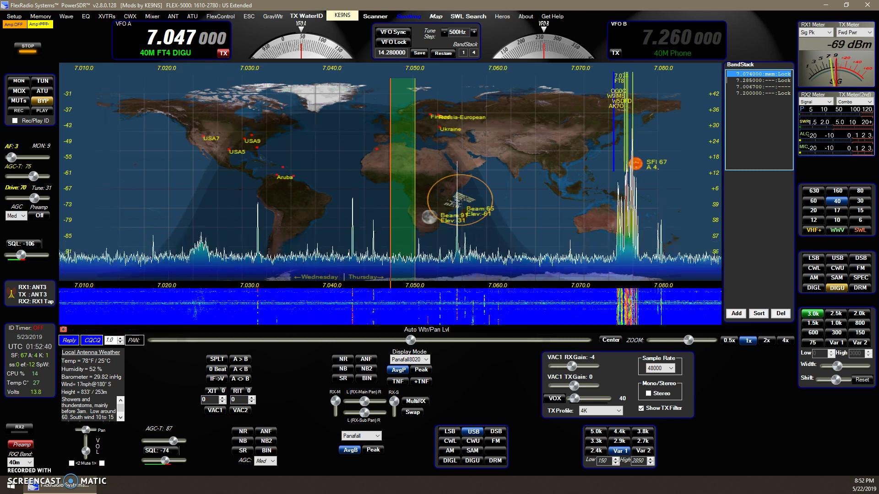
- Write the band text update to the database from Setup's General Options, then close Setup
left_click(21, 22)
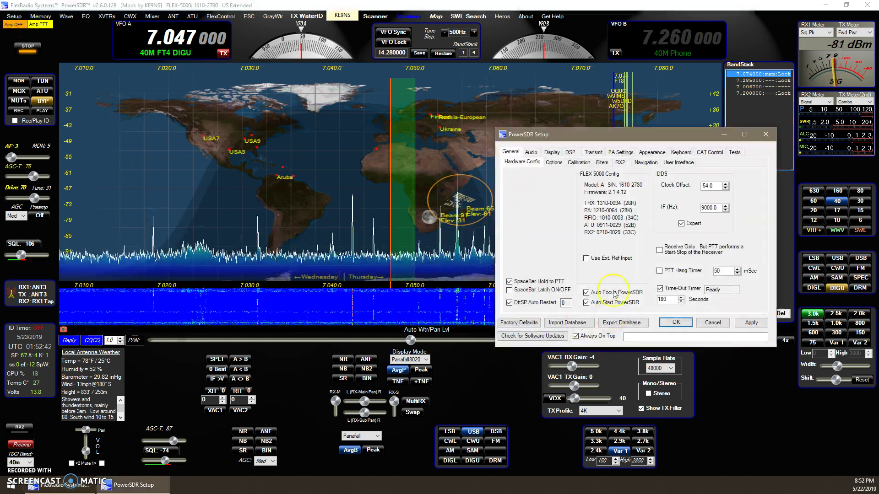
left_click(554, 164)
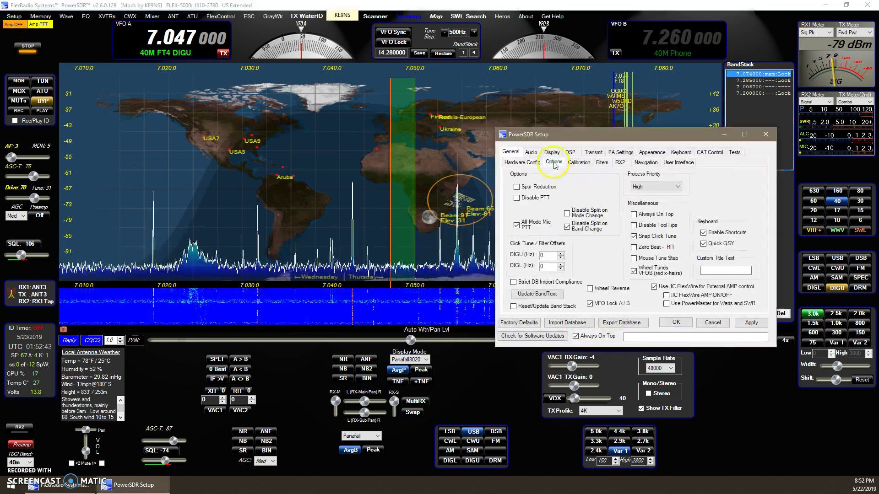
left_click(535, 295)
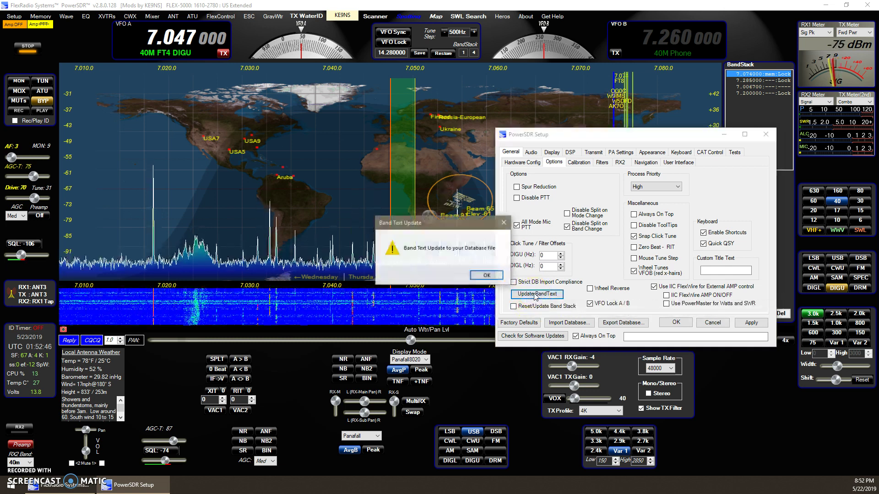
left_click(487, 276)
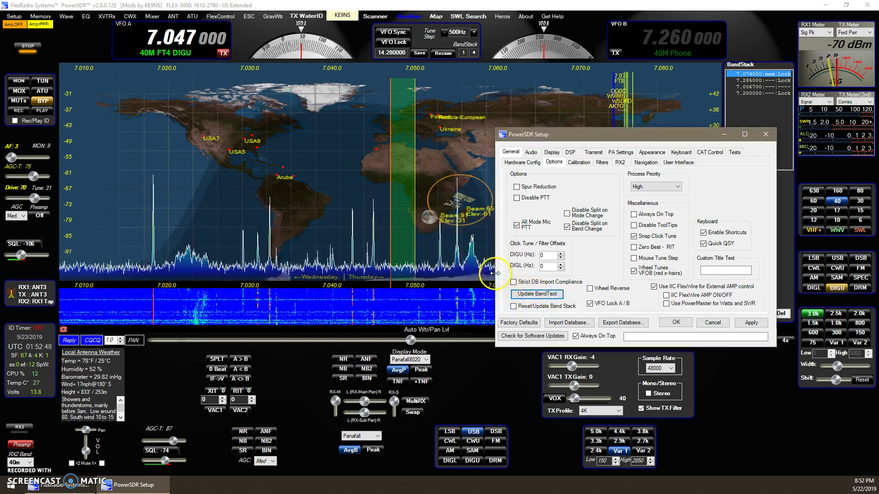
left_click(677, 322)
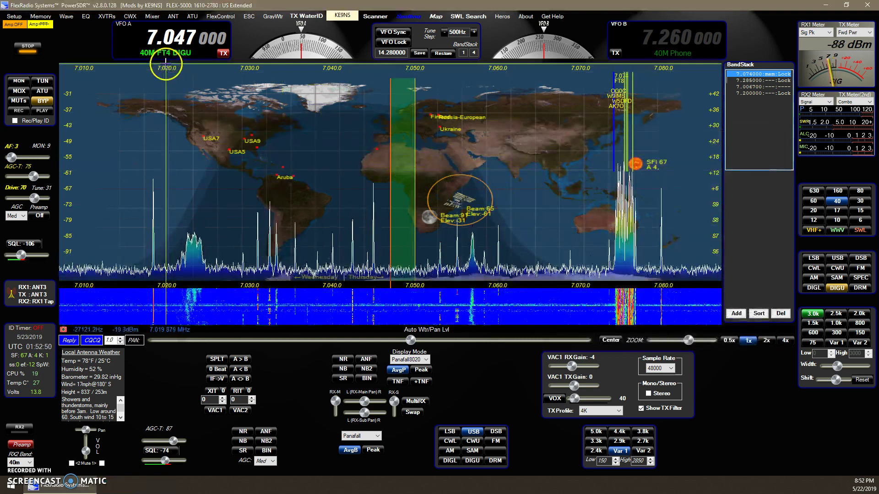
- Fine-tune VFO A with the mouse wheel to 7.047500 MHz
scroll(178, 113, "down", 2)
scroll(177, 111, "up", 2)
scroll(177, 108, "down", 1)
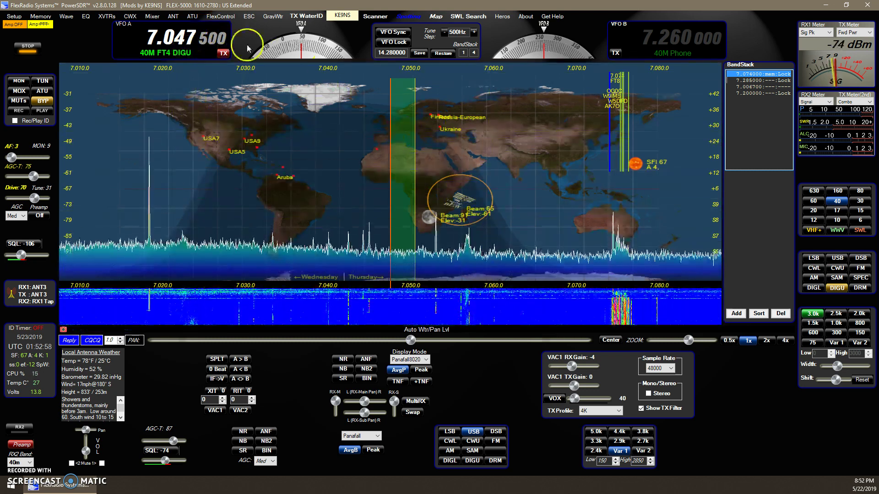
- Open the DX / SWL Spotter, confirm the 15-minute Maximum Spot Age in its settings, and resize the window
left_click(414, 17)
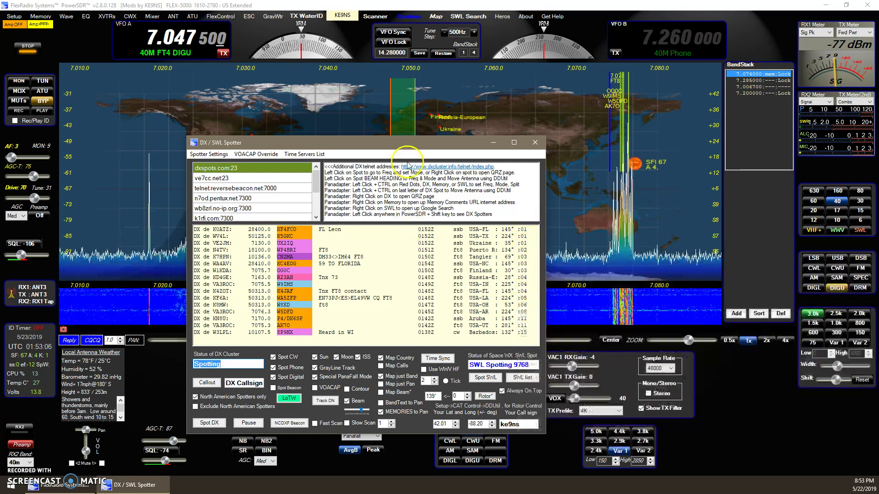
left_click_drag(398, 142, 388, 77)
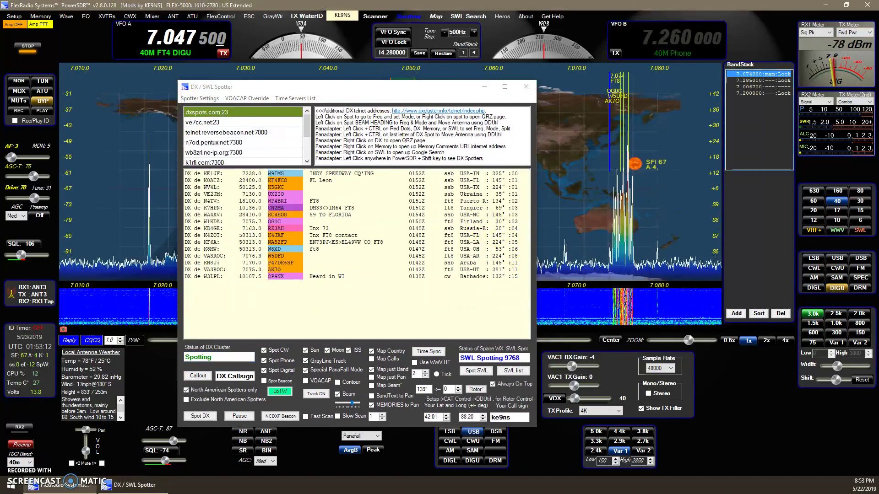
left_click(200, 98)
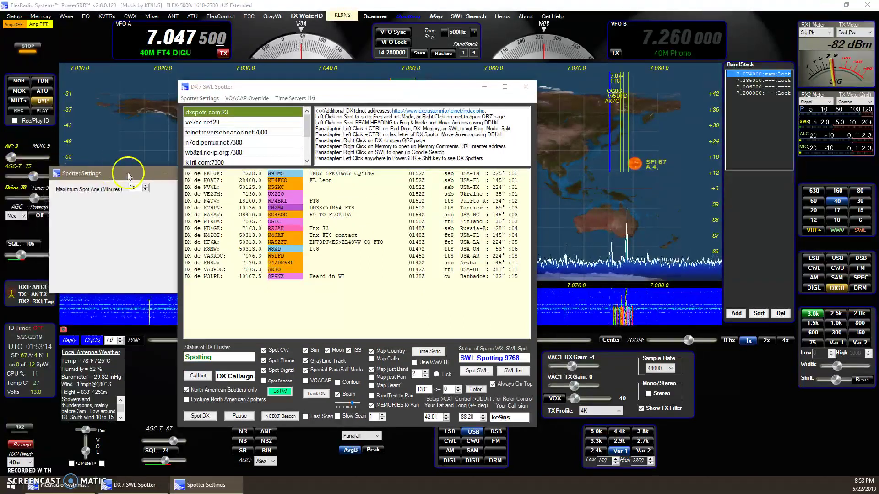
left_click_drag(110, 180, 89, 179)
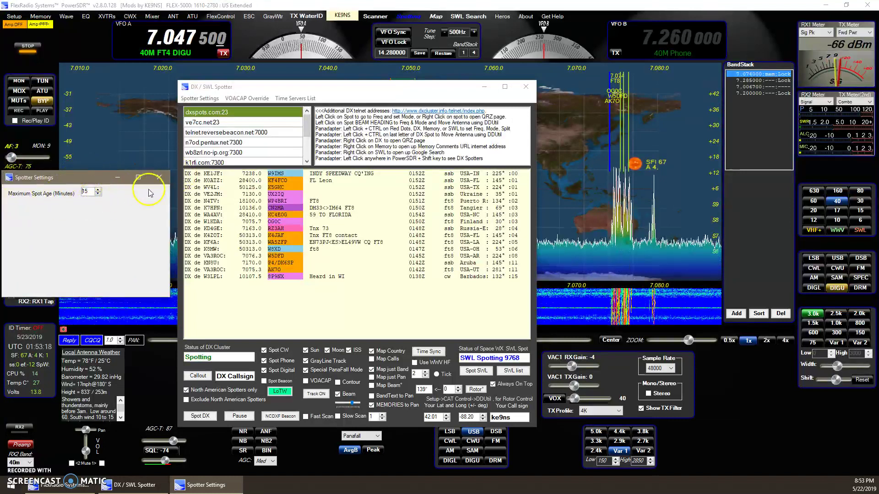
left_click(158, 177)
mouse_move(512, 282)
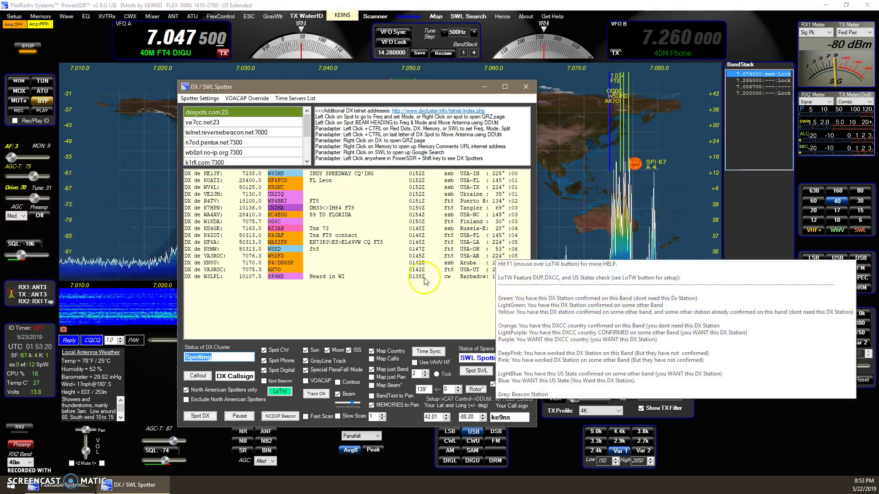
left_click_drag(415, 83, 395, 141)
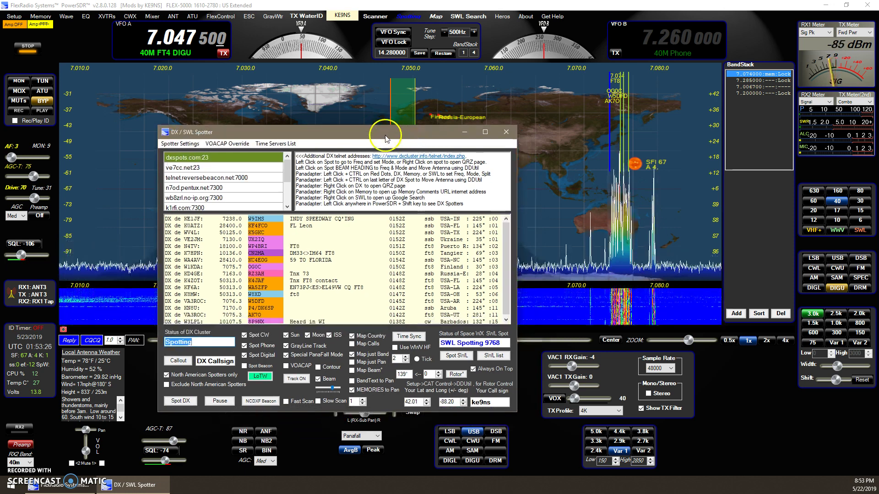